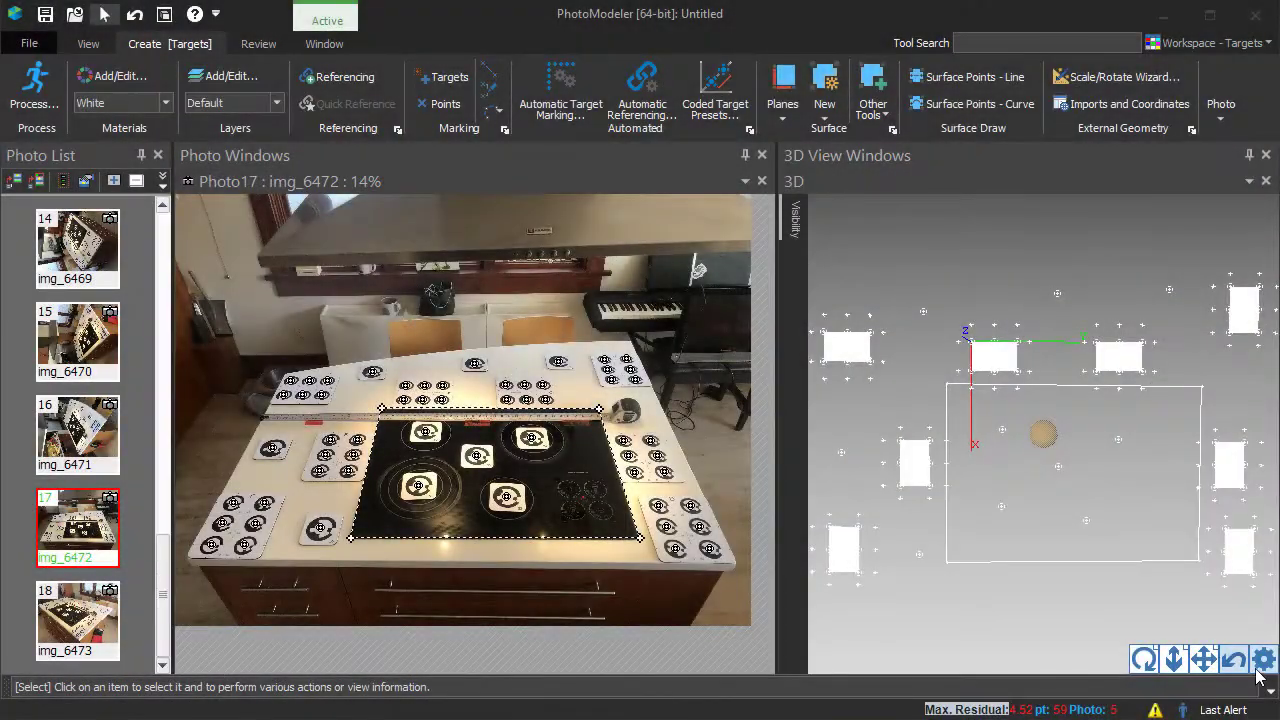
Briefly auto-rotate the 3D model, then open the CopyLS coded target preset for editing
{"action": "left_click", "coordinate": [1144, 660]}
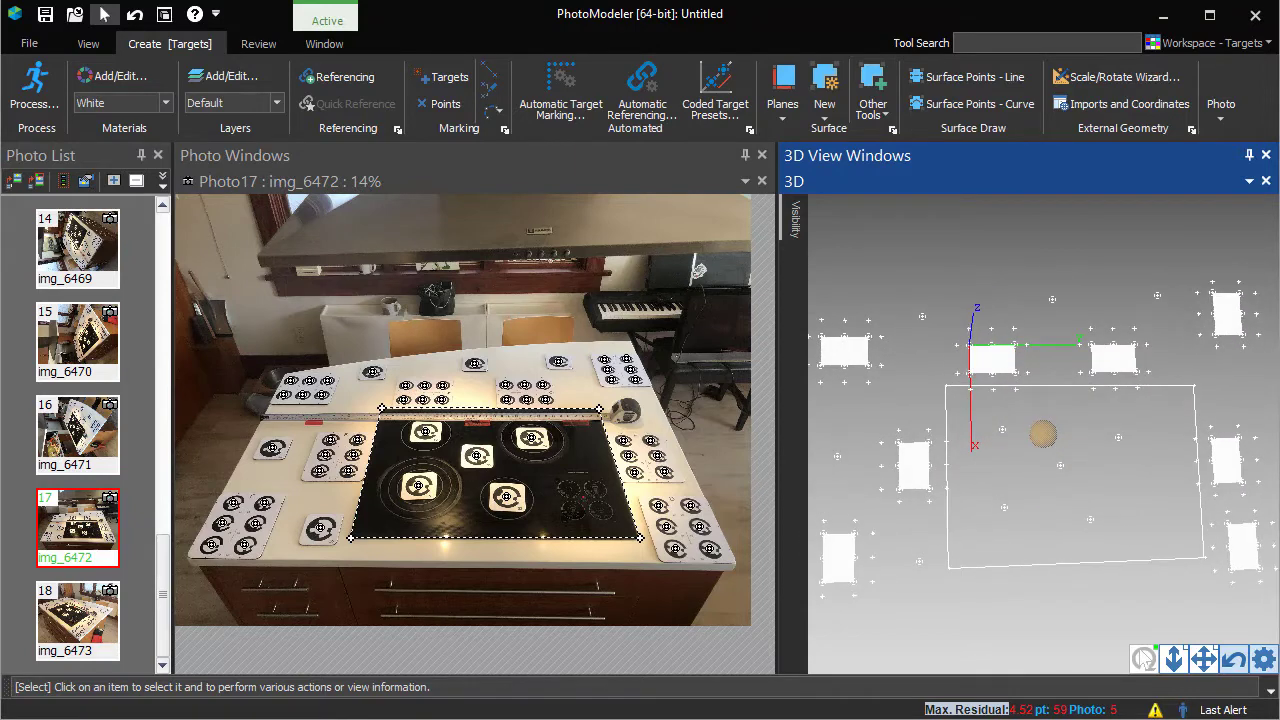
{"action": "left_click", "coordinate": [1030, 605]}
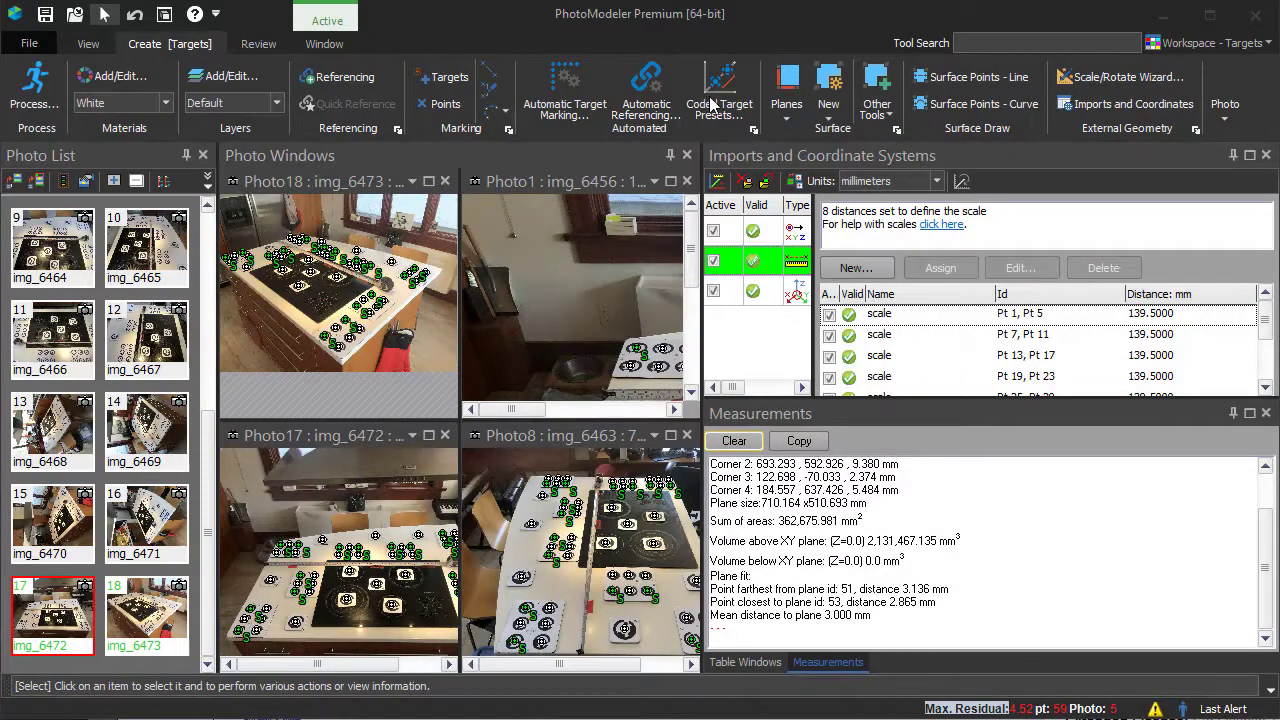
{"action": "left_click", "coordinate": [712, 104]}
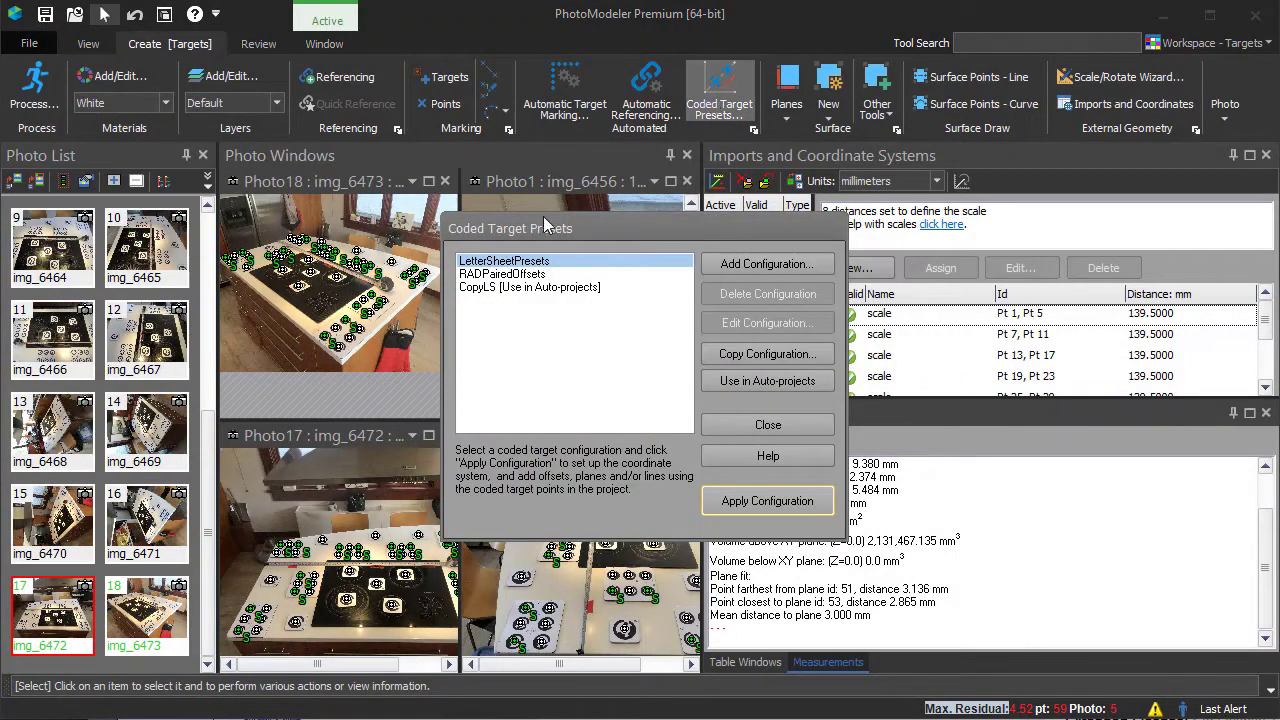
{"action": "left_click", "coordinate": [535, 287]}
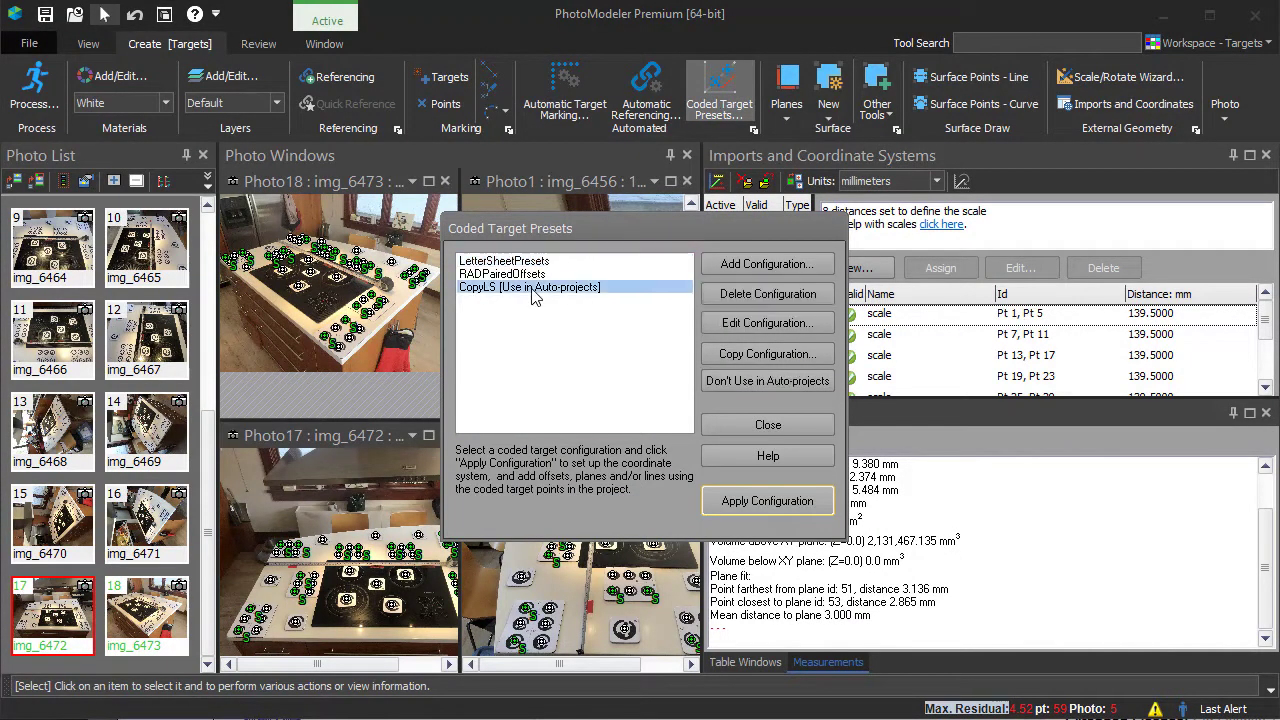
{"action": "left_click", "coordinate": [766, 323]}
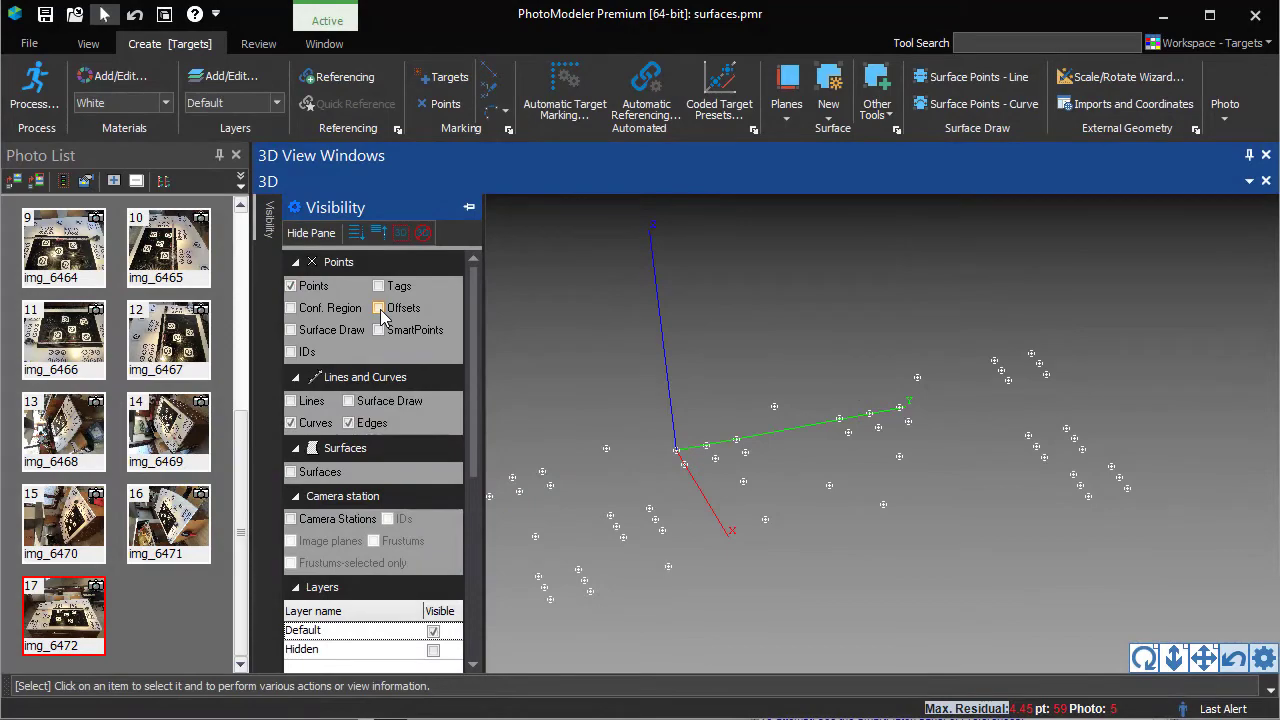
Turn on Offsets, Surfaces, Lines and Surface Draw in the Visibility pane
{"action": "left_click", "coordinate": [379, 309]}
{"action": "left_click", "coordinate": [318, 472]}
{"action": "left_click", "coordinate": [291, 401]}
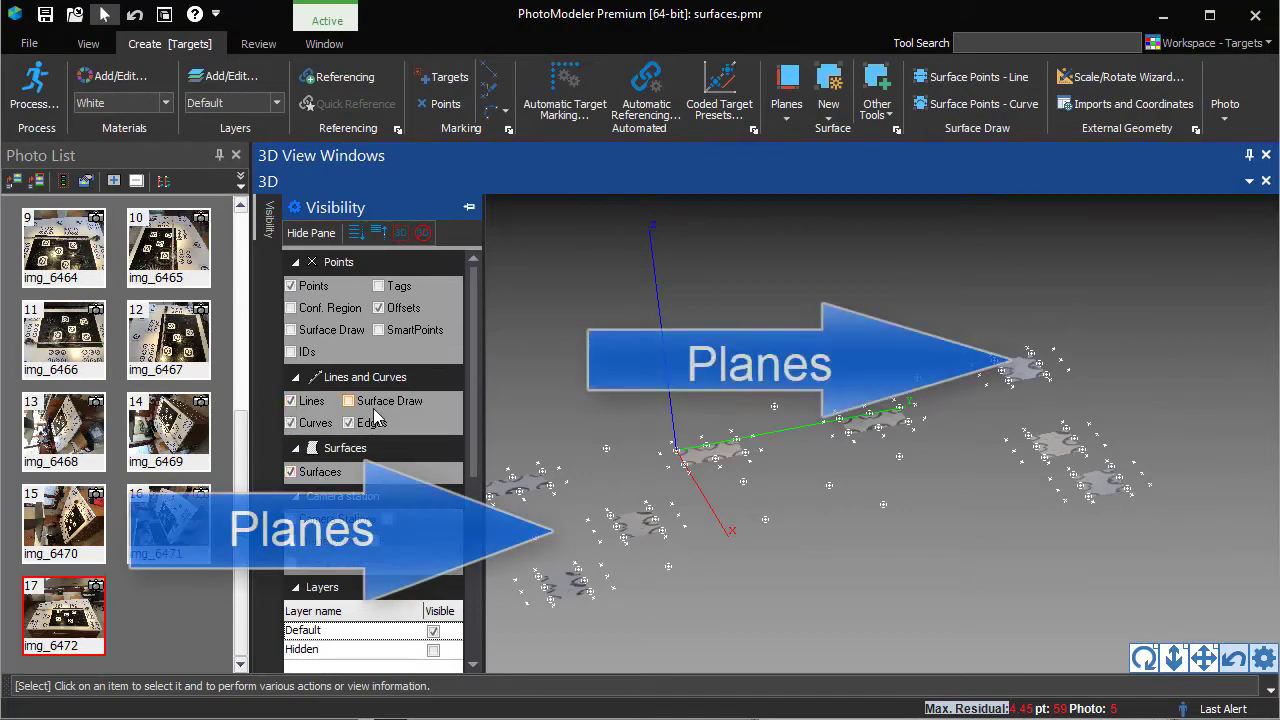
{"action": "left_click", "coordinate": [348, 401]}
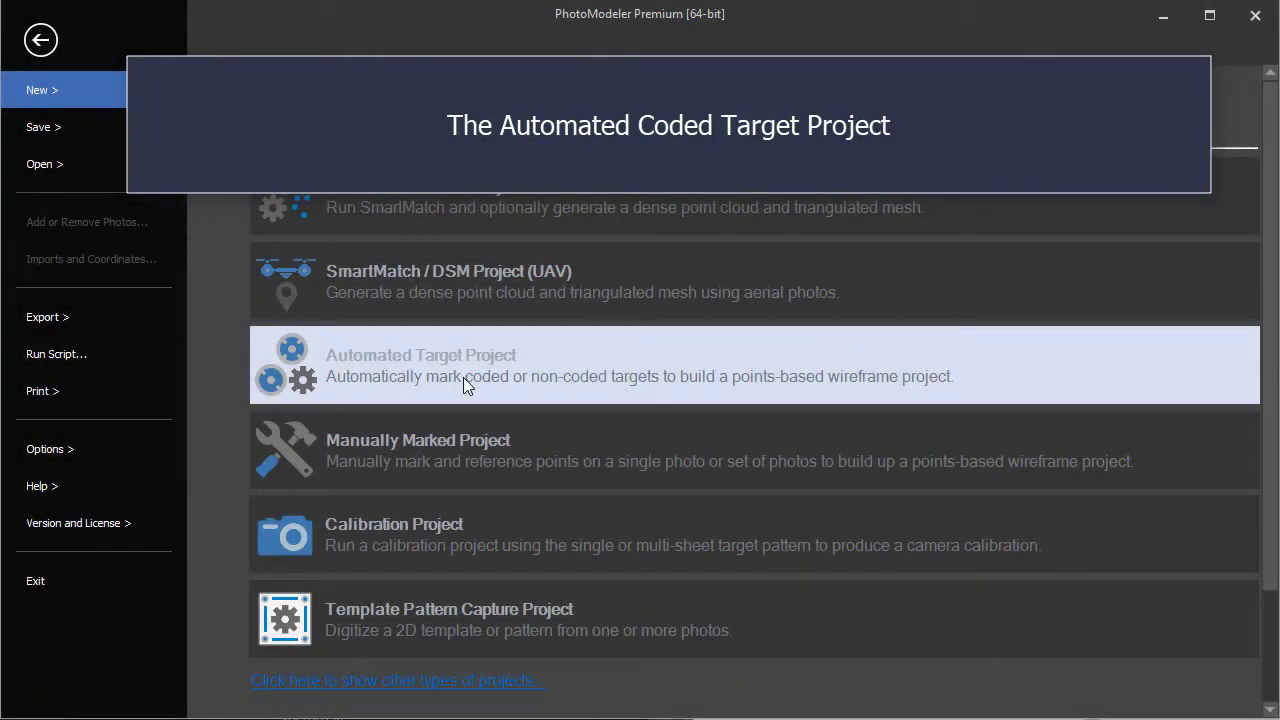
Create an Automated Target Project with the 18 photos IMG_6456 through IMG_6472 and continue
{"action": "left_click", "coordinate": [463, 377]}
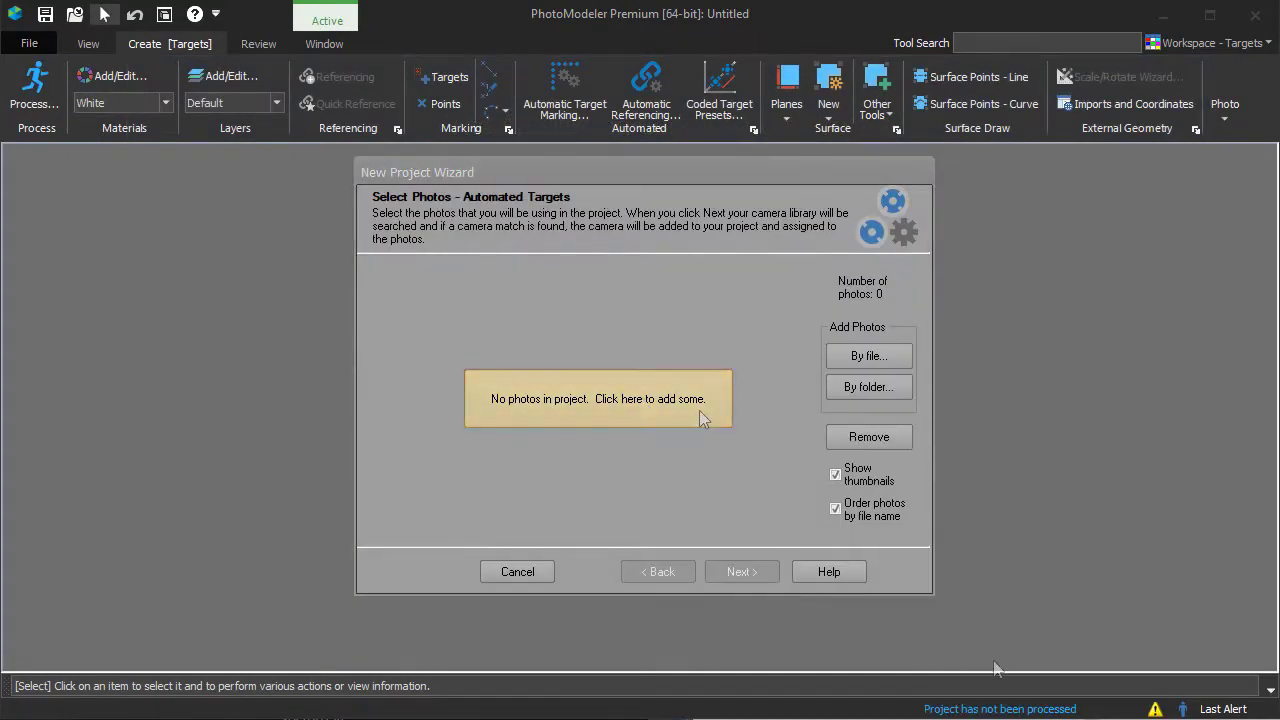
{"action": "left_click", "coordinate": [699, 410]}
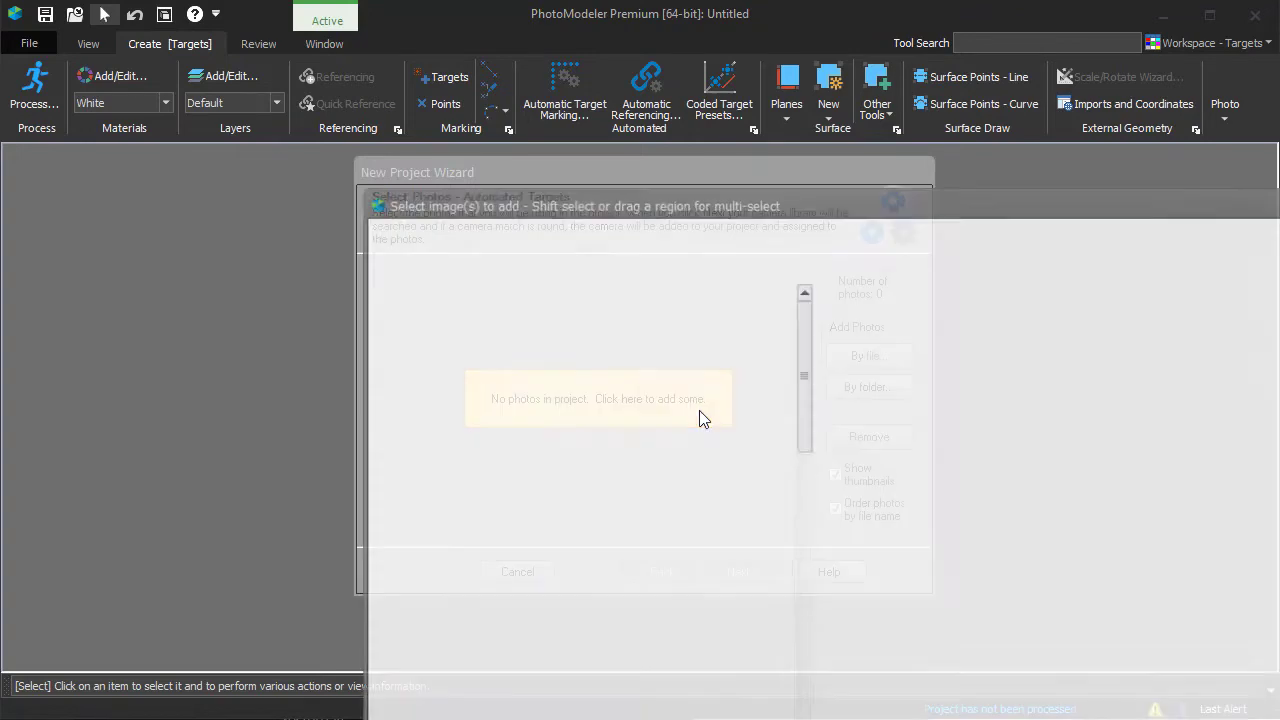
{"action": "left_click", "coordinate": [1200, 350]}
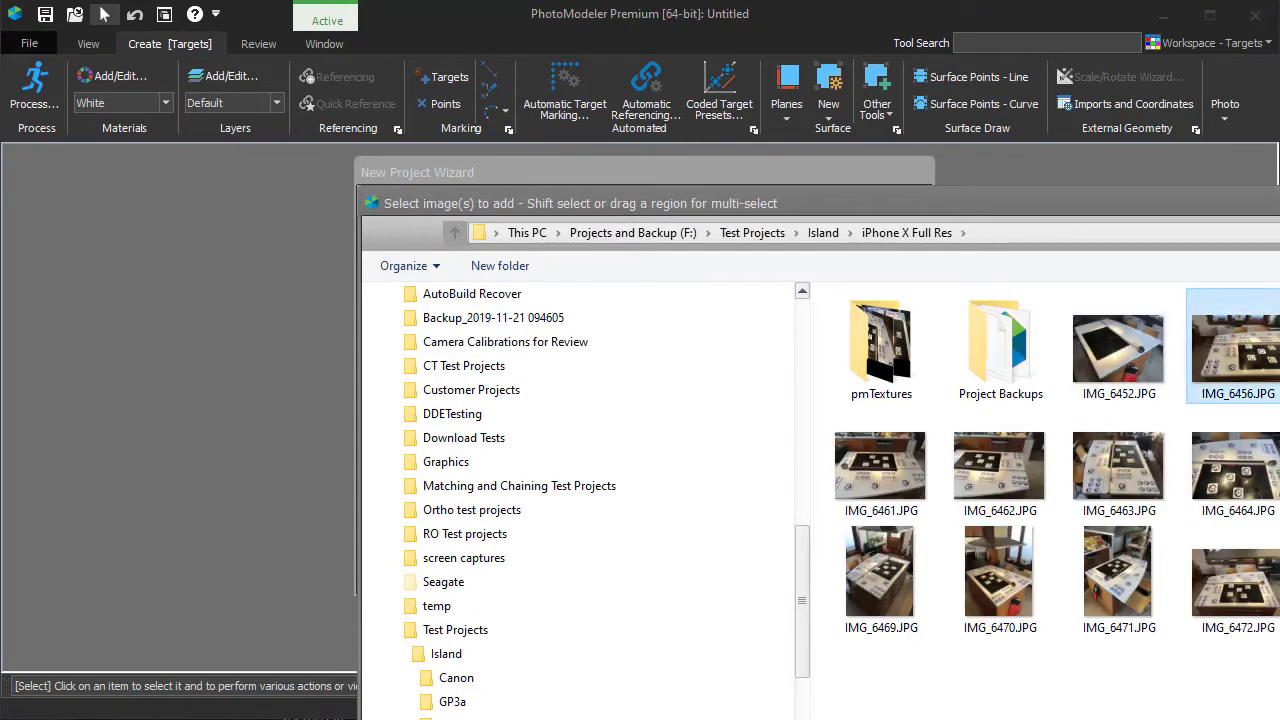
{"action": "left_click", "coordinate": [1235, 585], "text": "shift"}
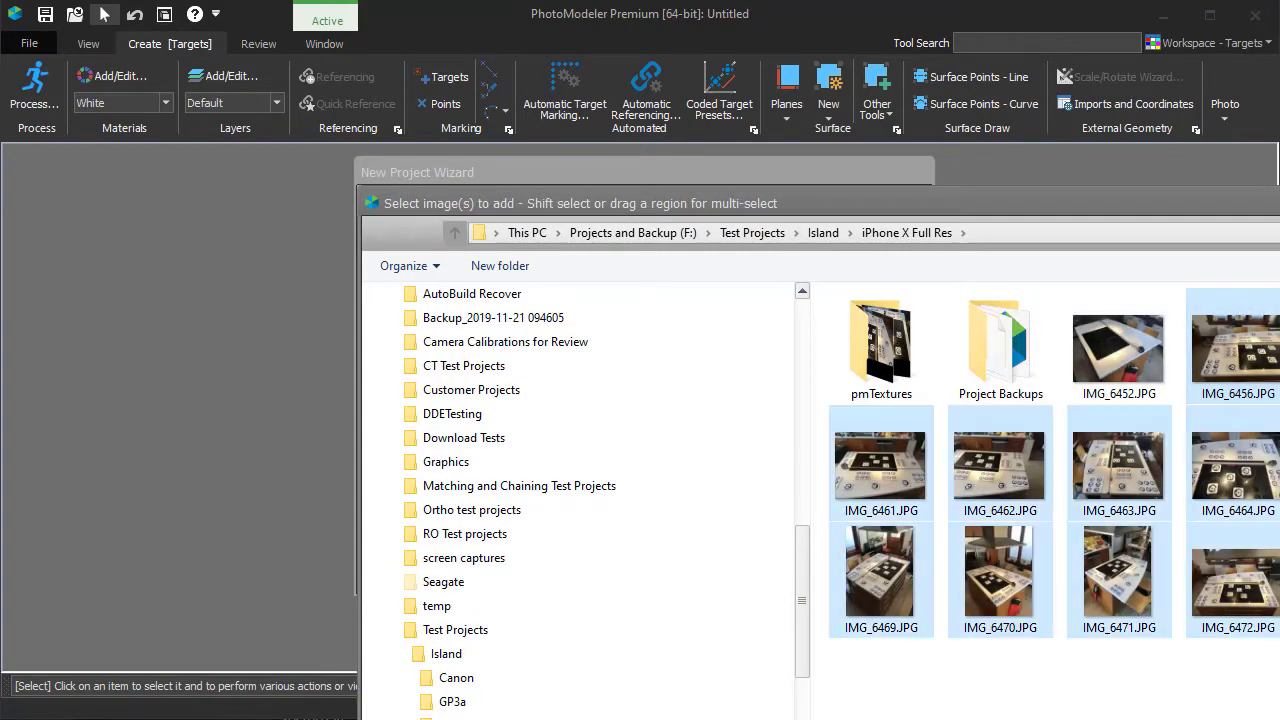
{"action": "key", "text": "Return"}
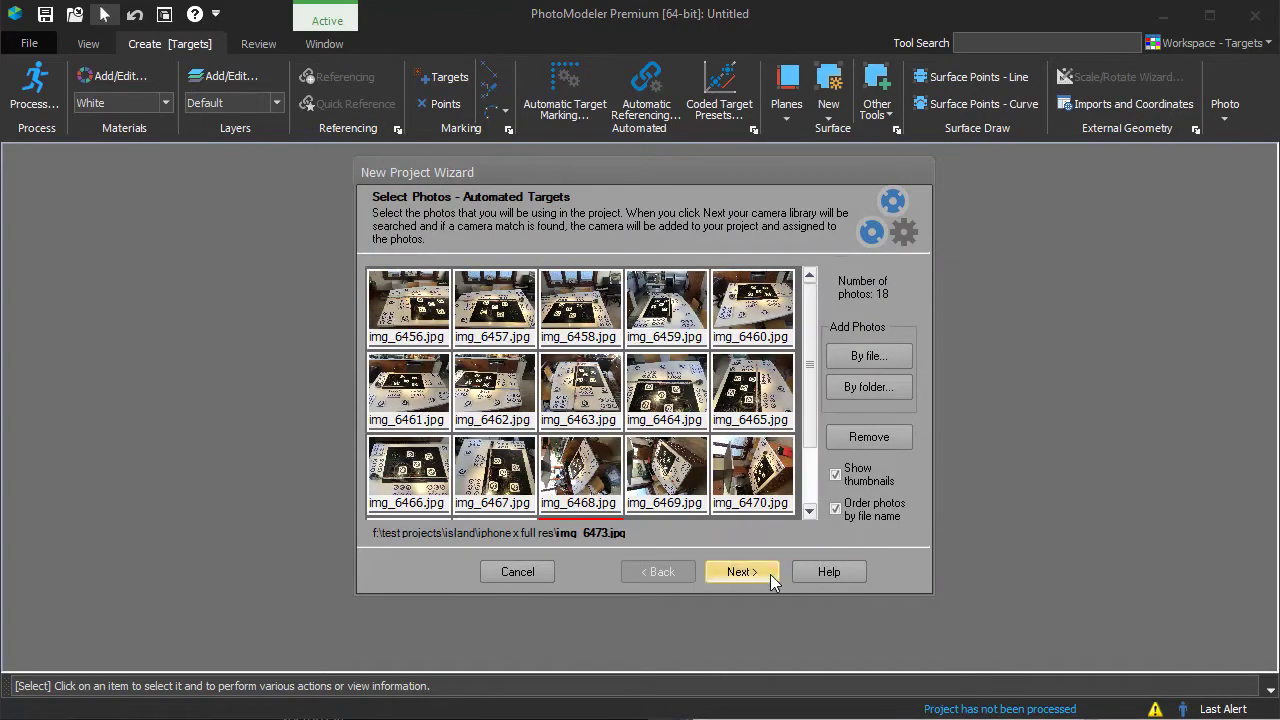
{"action": "left_click", "coordinate": [770, 574]}
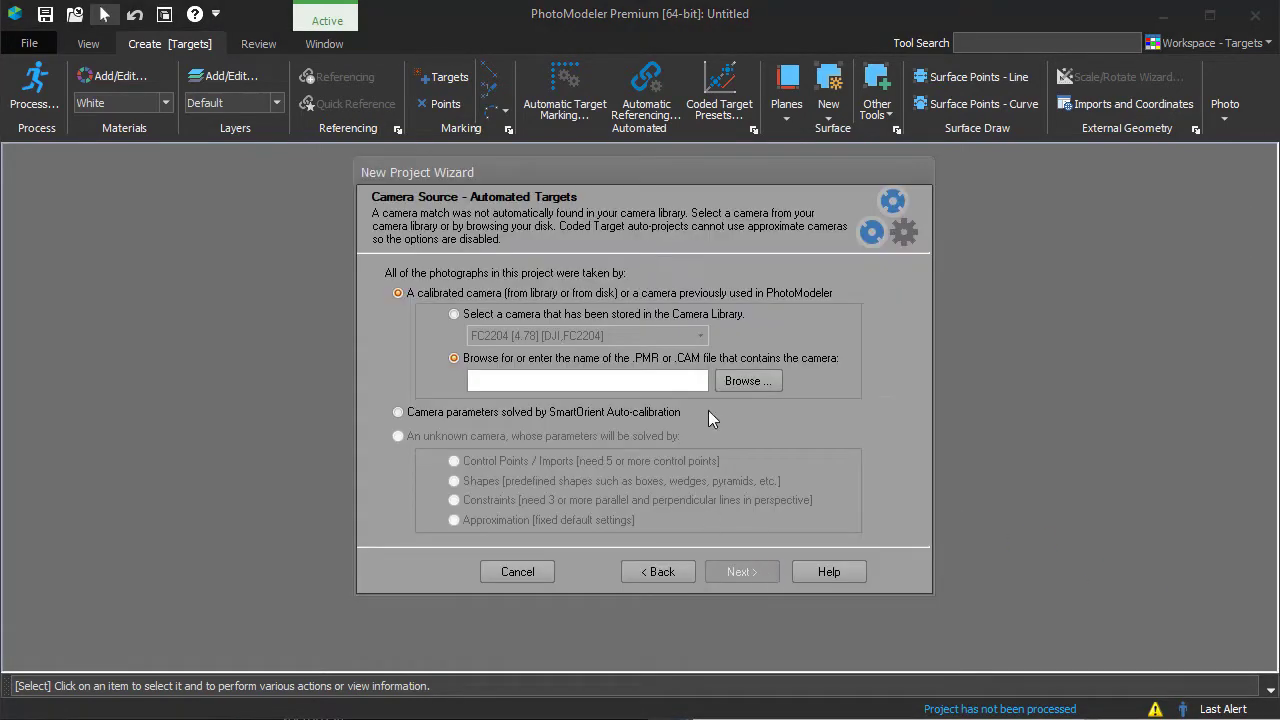
Process with SmartOrient auto-calibration, orienting all 18 photos and creating 8 planes, then close the results
{"action": "left_click", "coordinate": [647, 415]}
{"action": "left_click", "coordinate": [756, 575]}
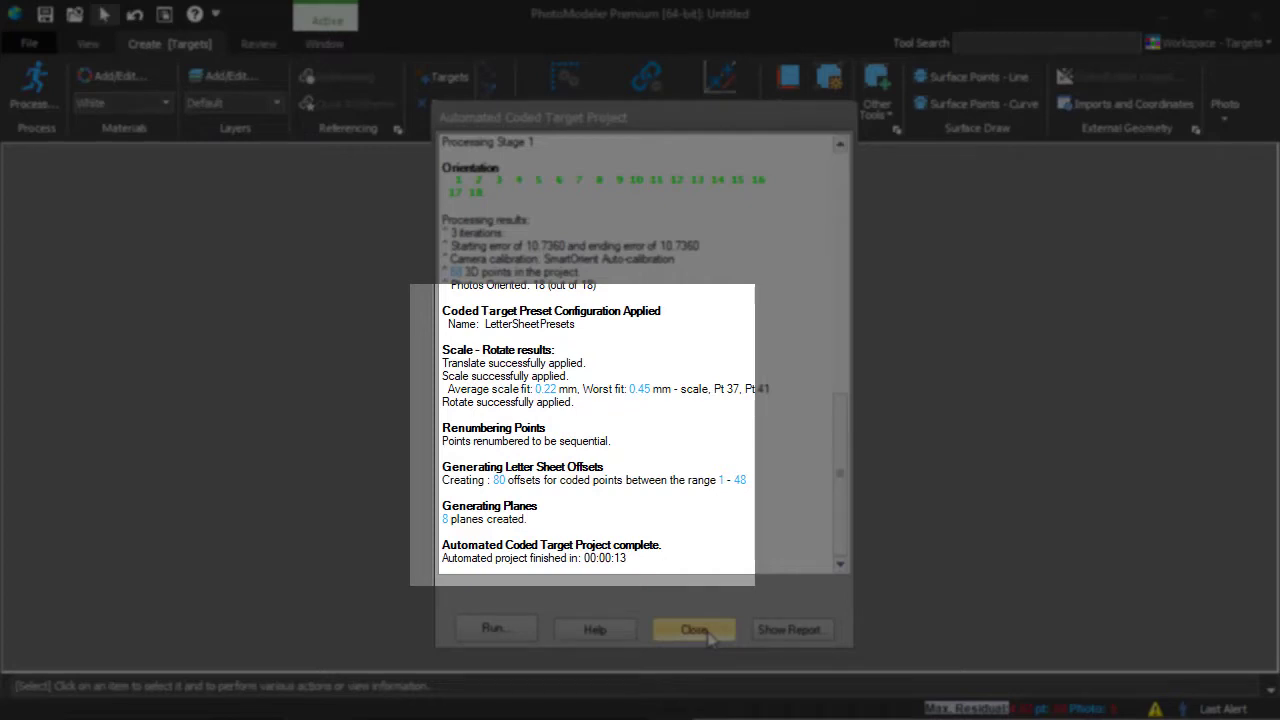
{"action": "left_click", "coordinate": [708, 632]}
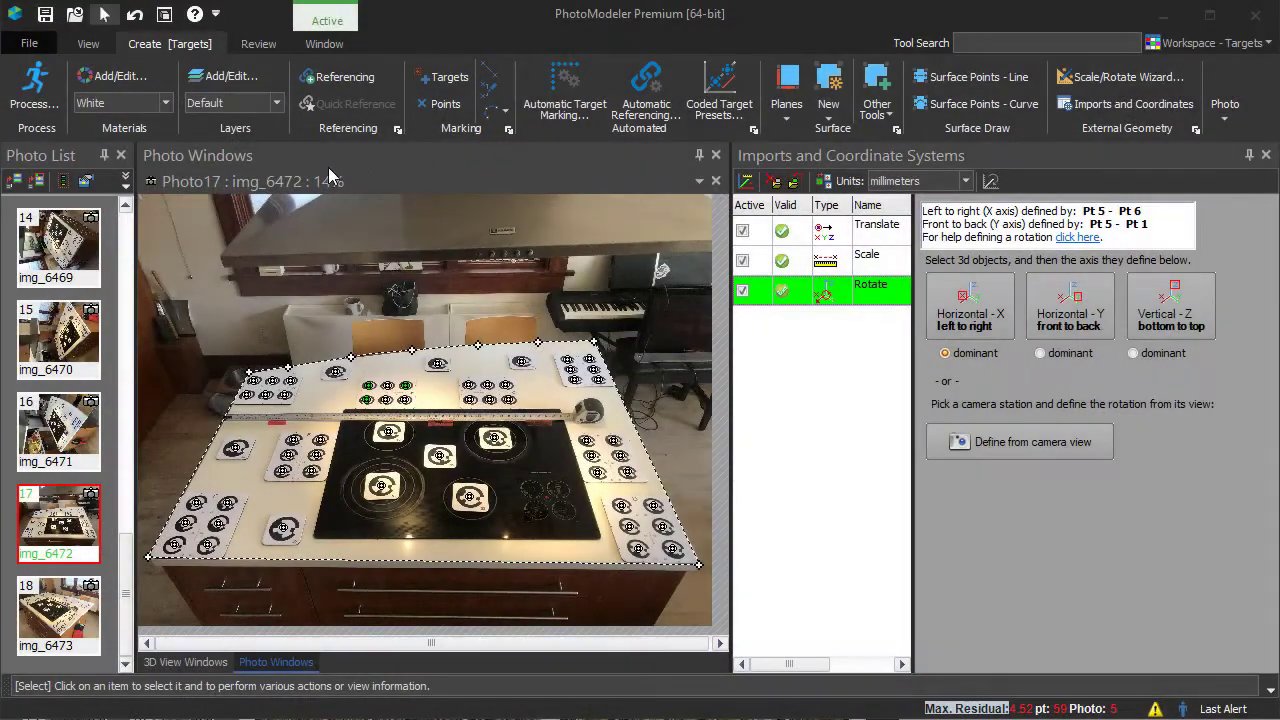
Switch from the photo to the 3D View window and orbit the processed model slightly
{"action": "left_click", "coordinate": [328, 170]}
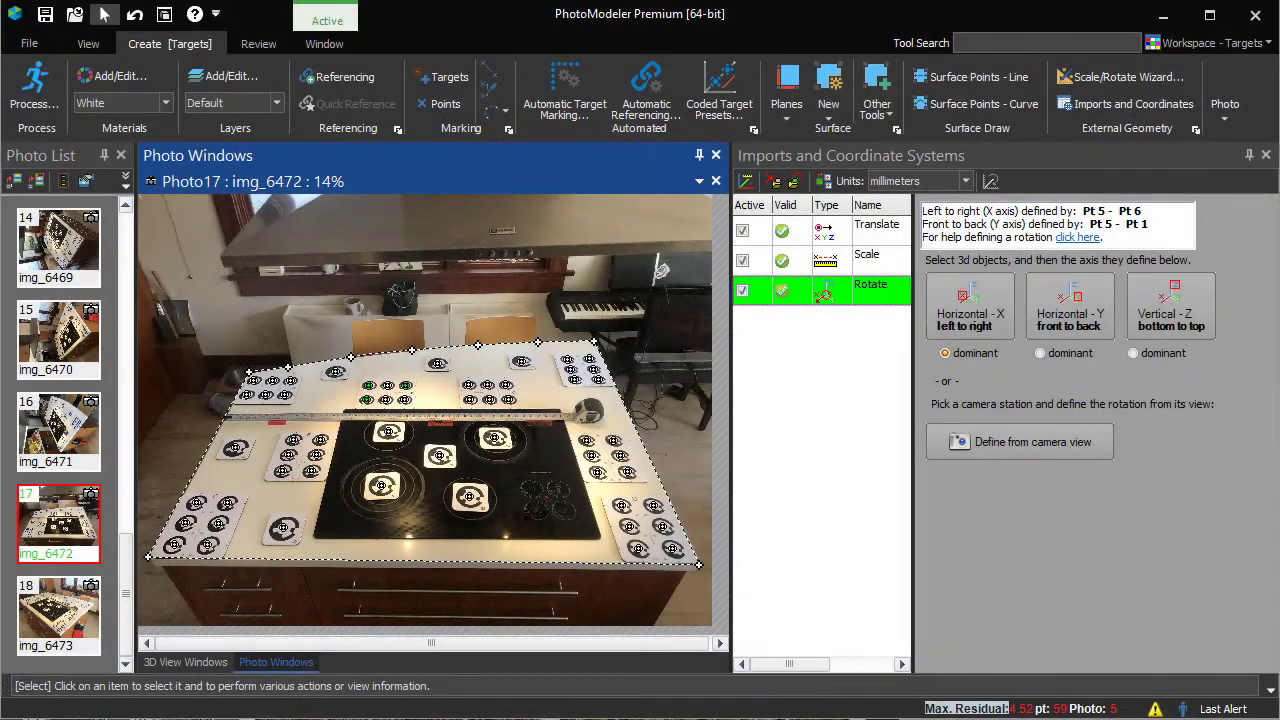
{"action": "left_click", "coordinate": [209, 664]}
{"action": "left_click_drag", "start_coordinate": [628, 648], "coordinate": [593, 637]}
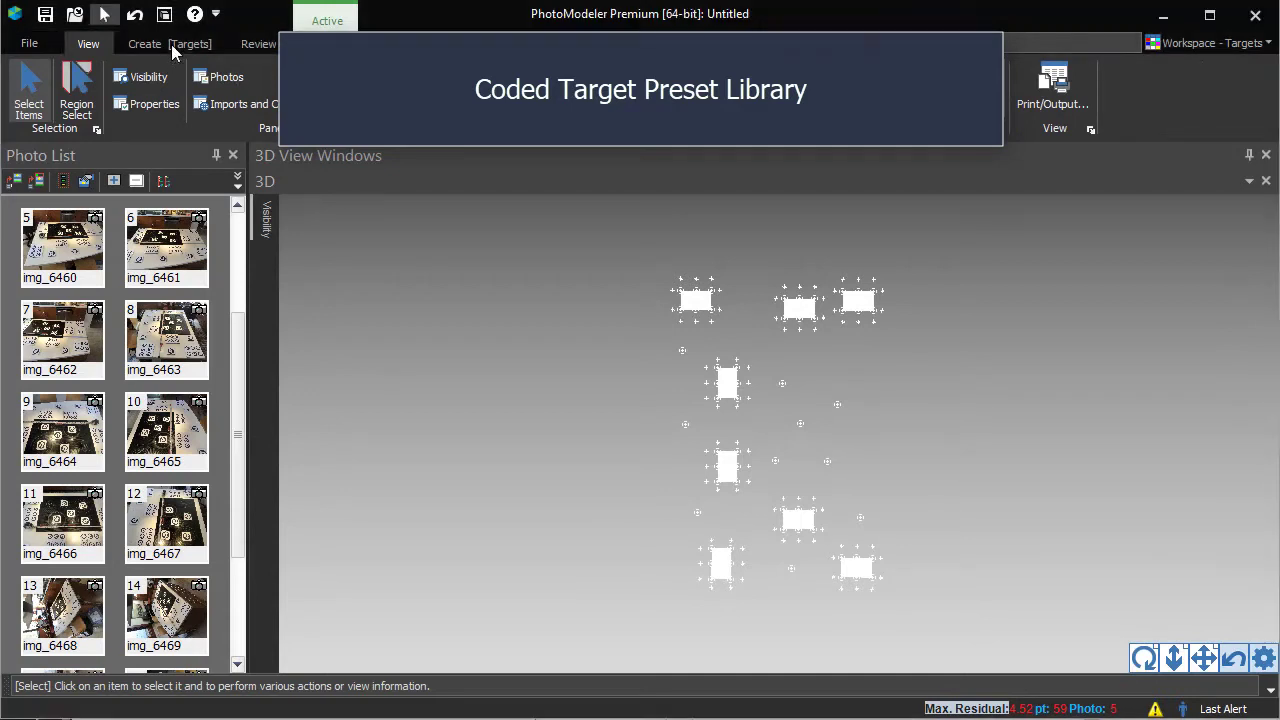
From the Create [Targets] tab, open Coded Target Presets and select CopyLS
{"action": "left_click", "coordinate": [171, 45]}
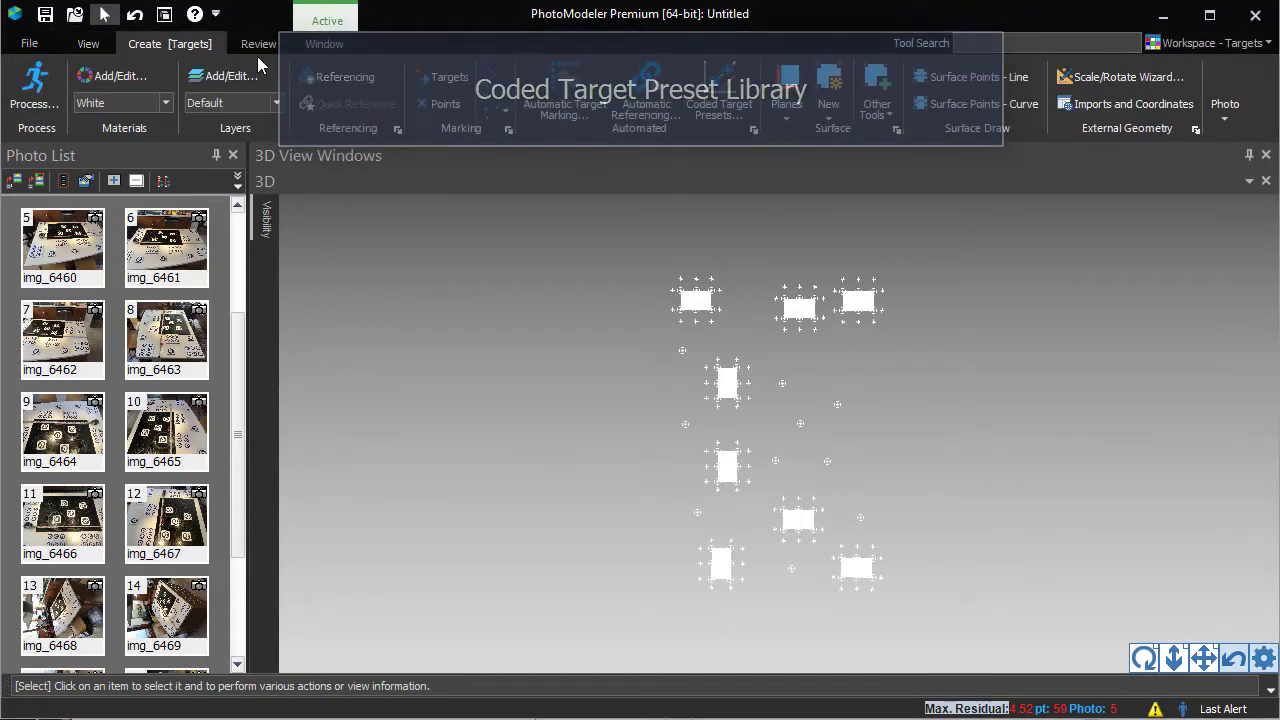
{"action": "left_click", "coordinate": [704, 113]}
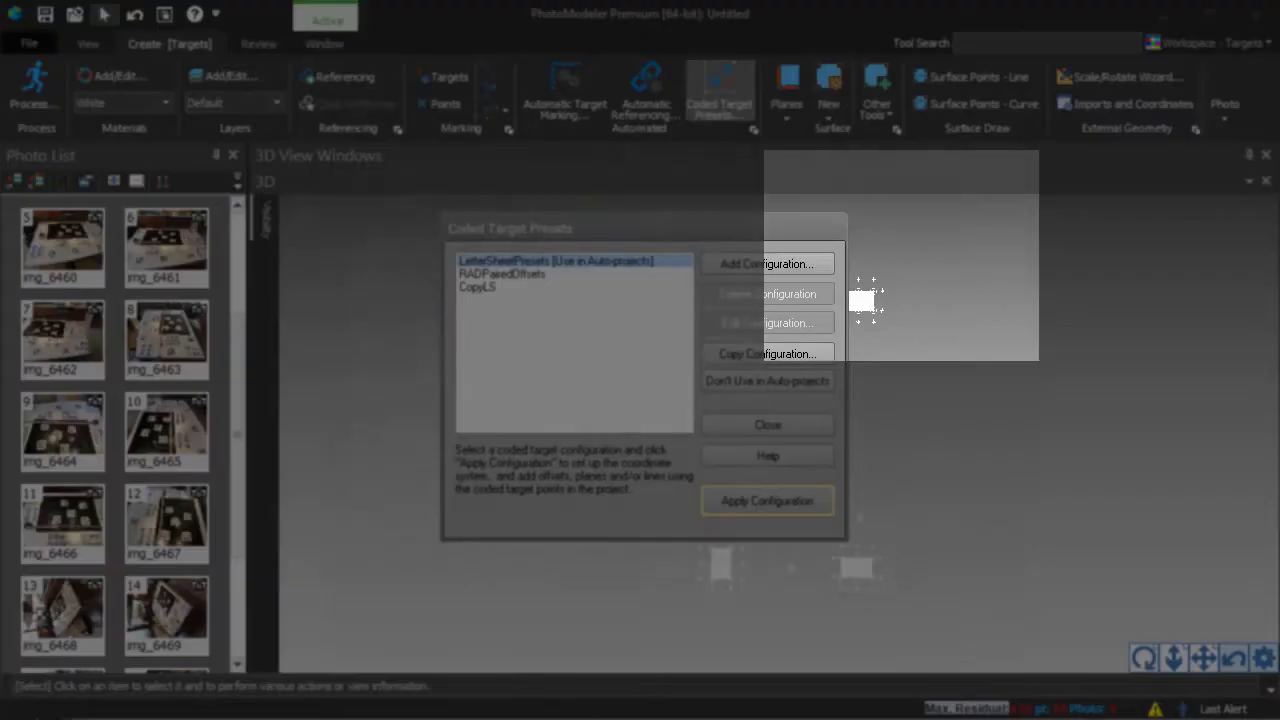
{"action": "left_click", "coordinate": [477, 287]}
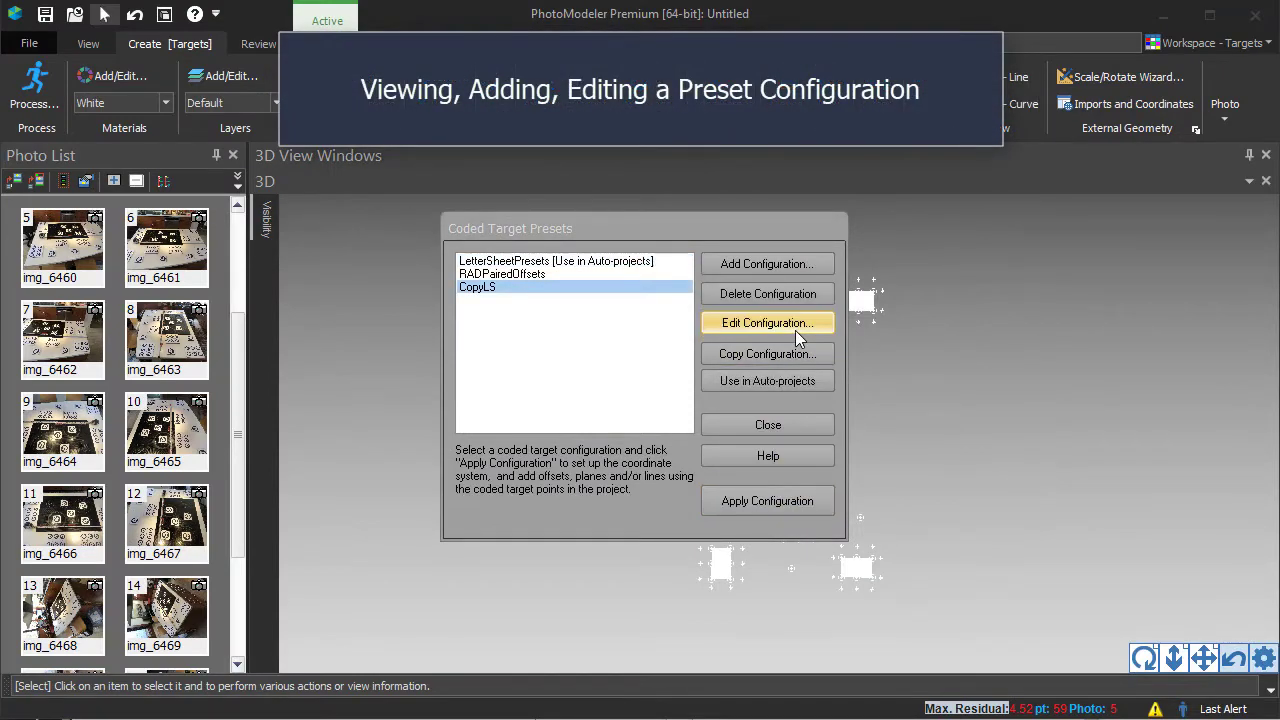
Add Plane #9 to CopyLS with Pt ID Low 50, Pt ID High 54 and offset -3
{"action": "left_click", "coordinate": [795, 330]}
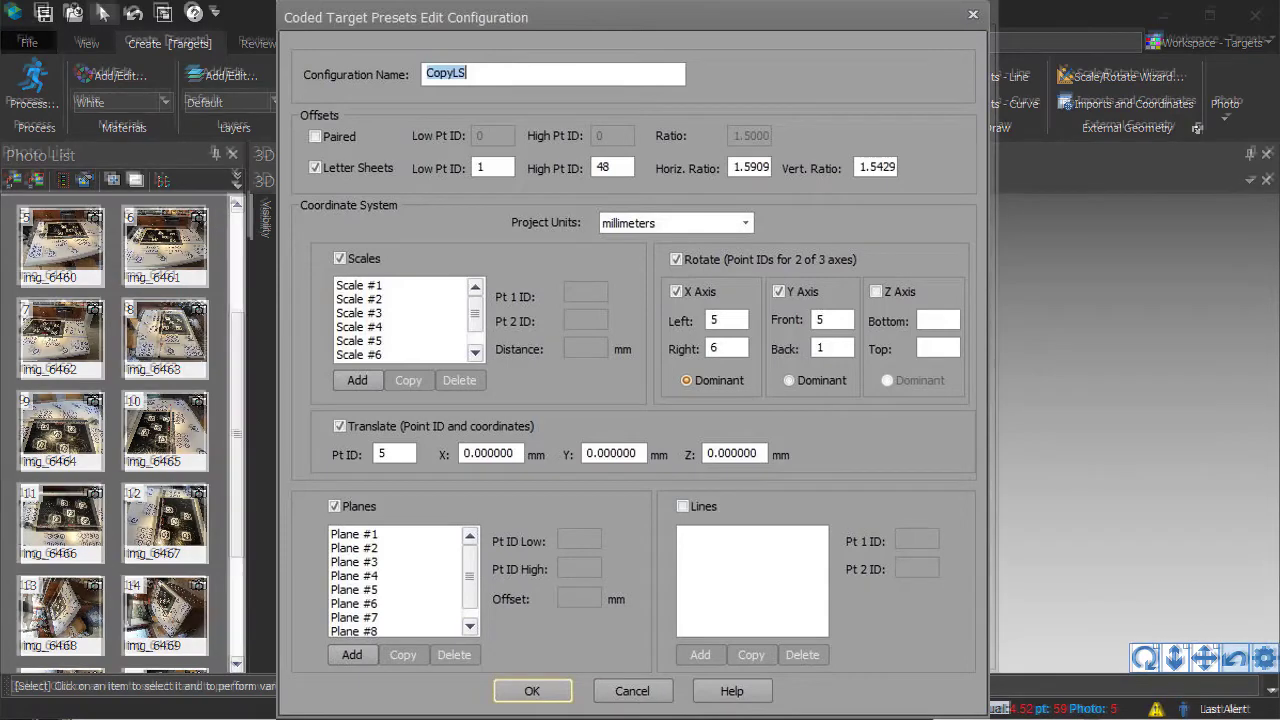
{"action": "left_click", "coordinate": [354, 631]}
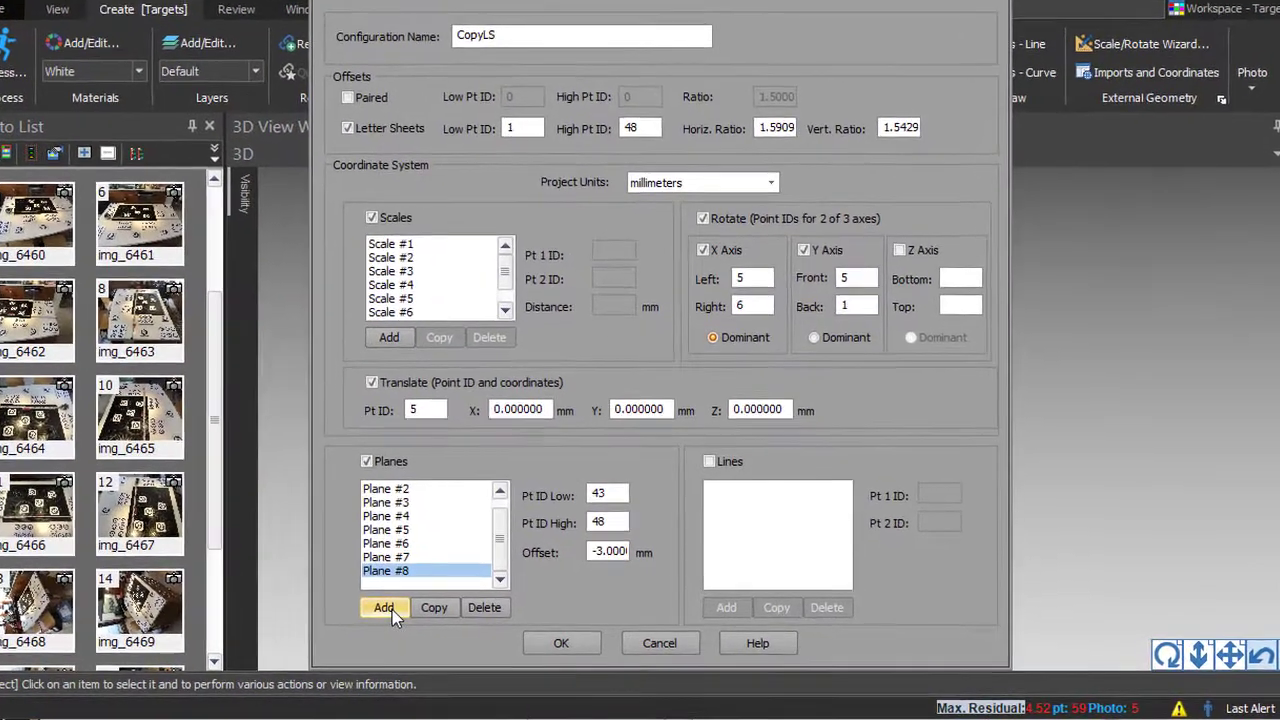
{"action": "left_click", "coordinate": [392, 609]}
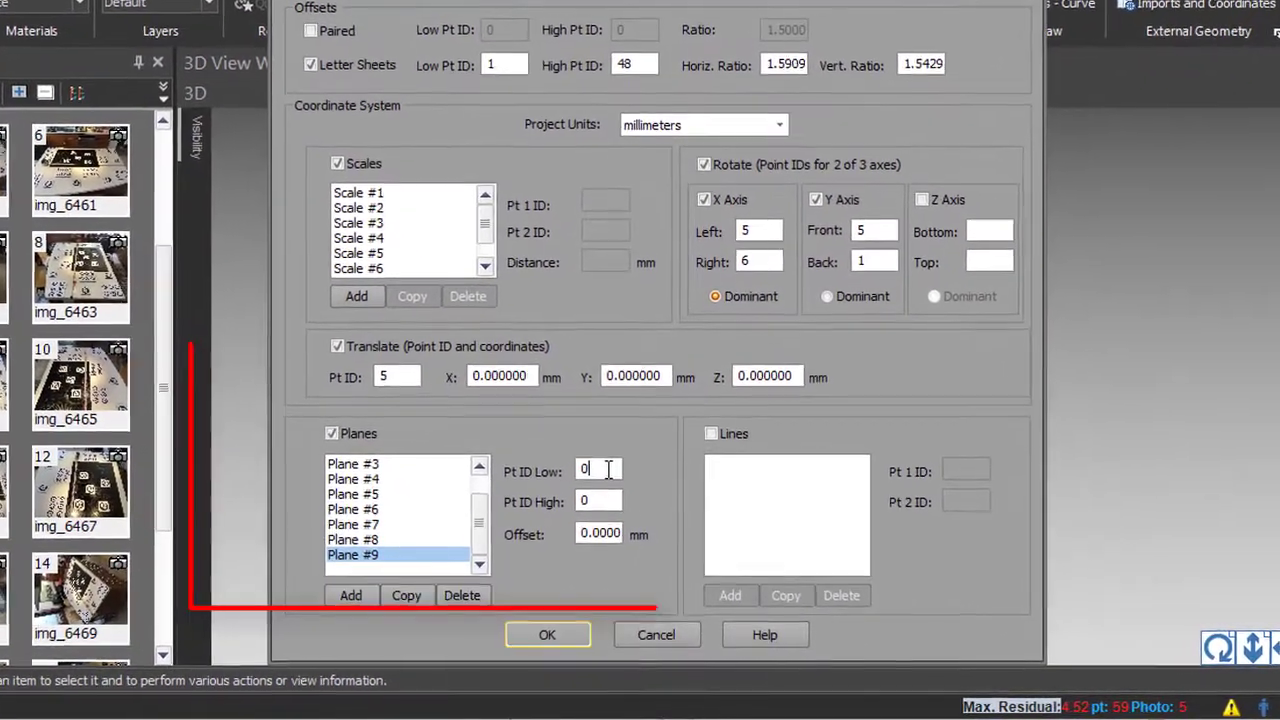
{"action": "double_click", "coordinate": [598, 477]}
{"action": "type", "text": "50"}
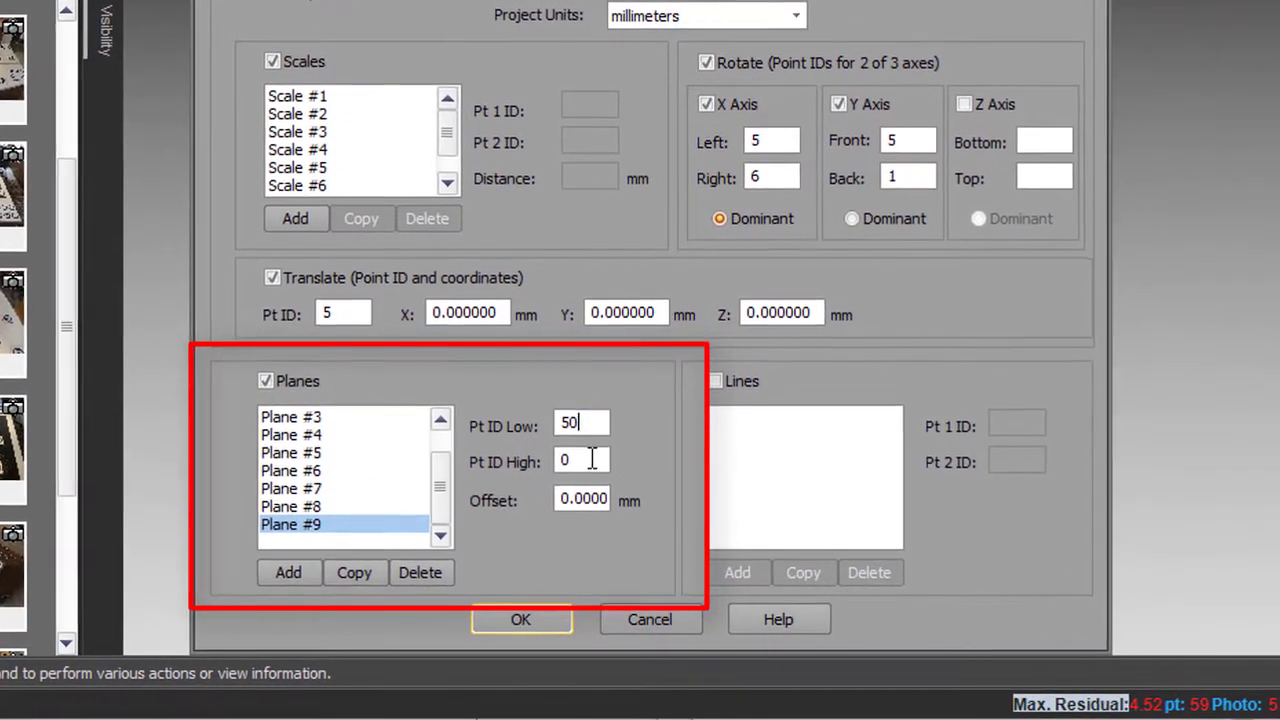
{"action": "left_click_drag", "start_coordinate": [580, 457], "coordinate": [463, 454]}
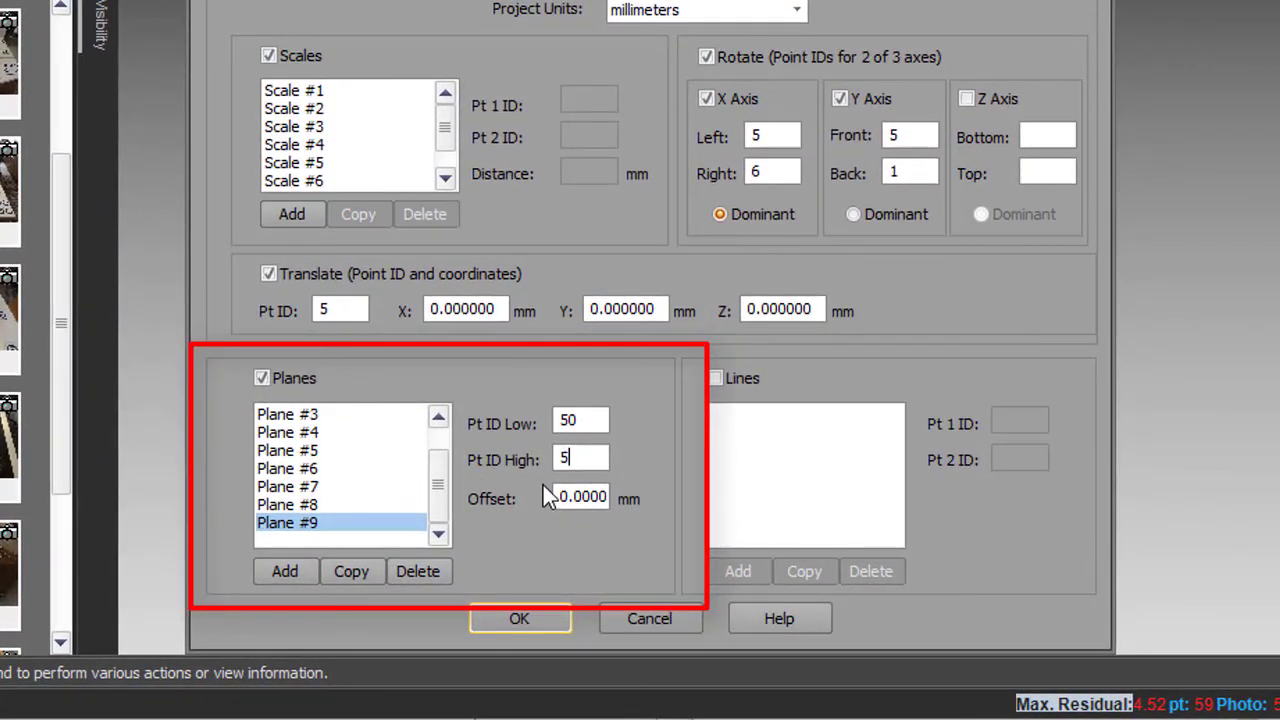
{"action": "type", "text": "54"}
{"action": "left_click", "coordinate": [565, 497]}
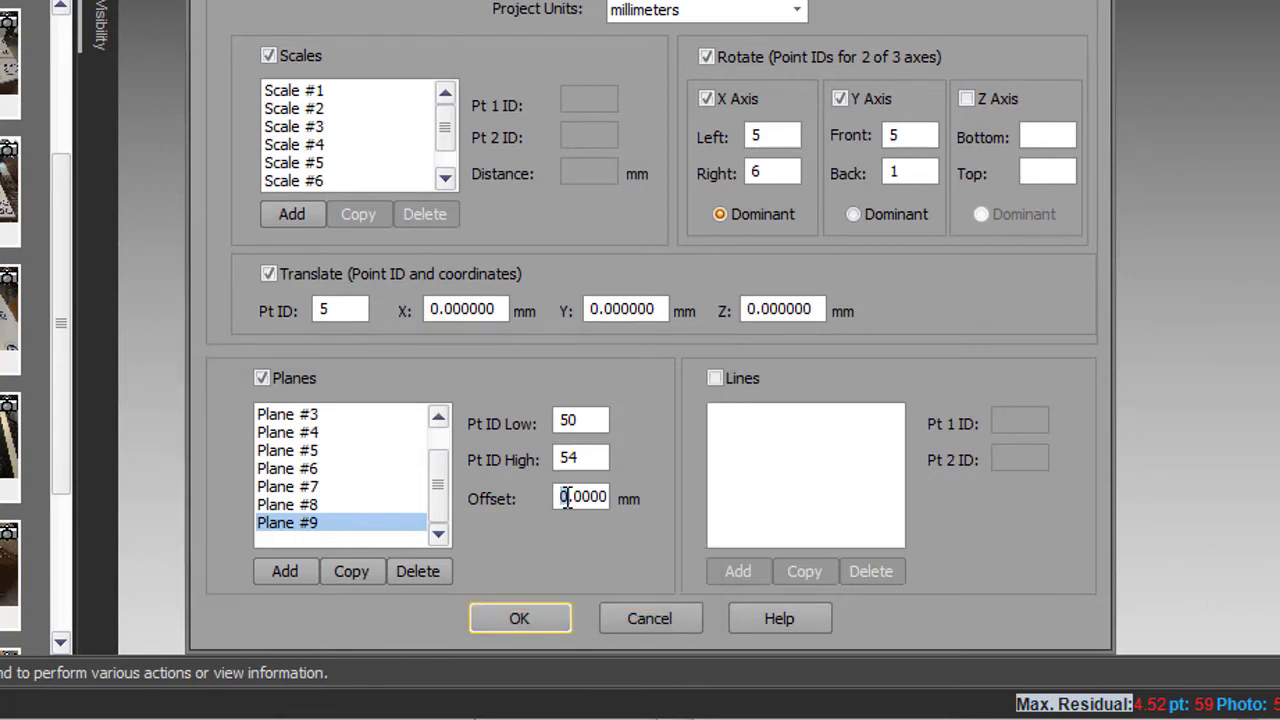
{"action": "type", "text": "-3"}
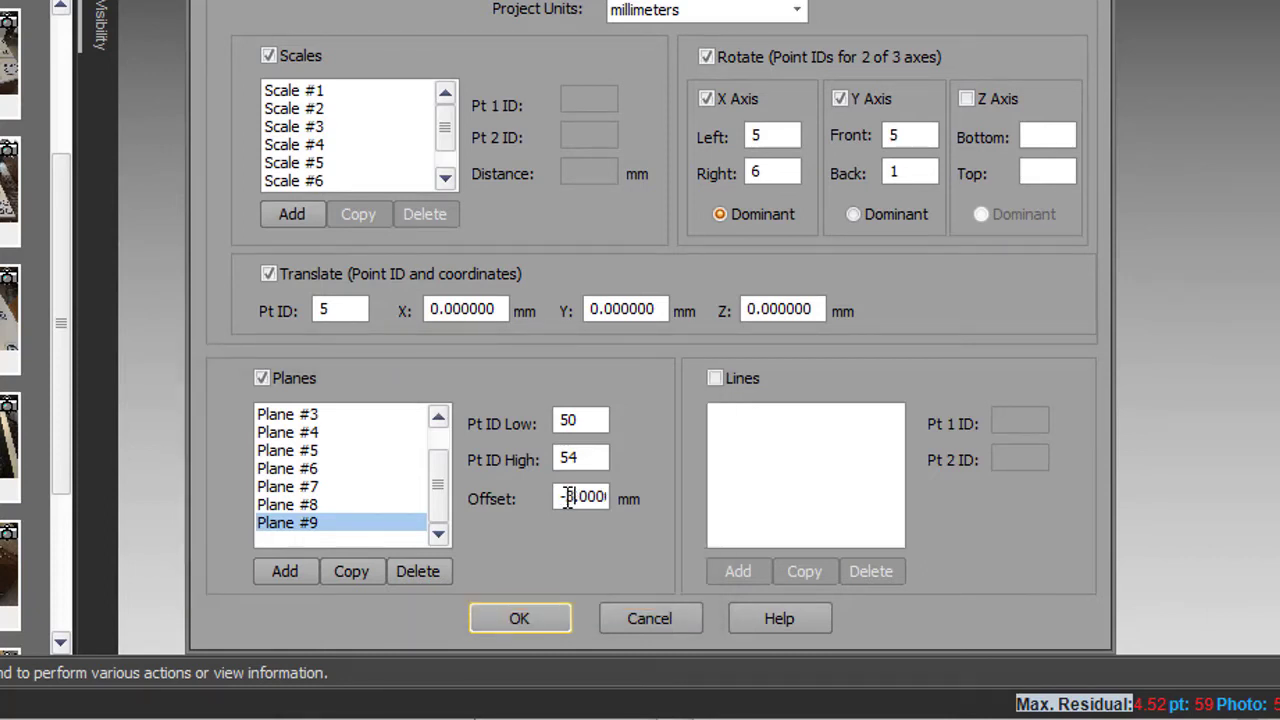
Save the CopyLS configuration, set it as the auto-project preset, and close the presets
{"action": "left_click", "coordinate": [522, 618]}
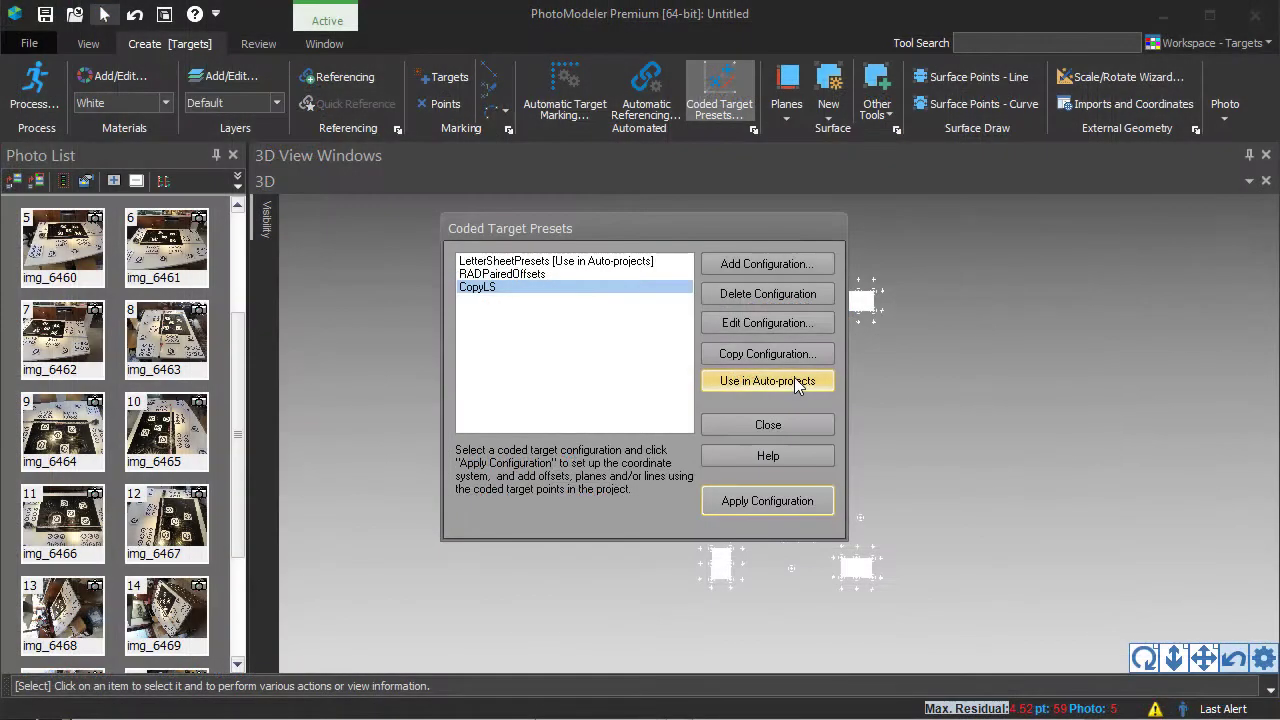
{"action": "left_click", "coordinate": [794, 381]}
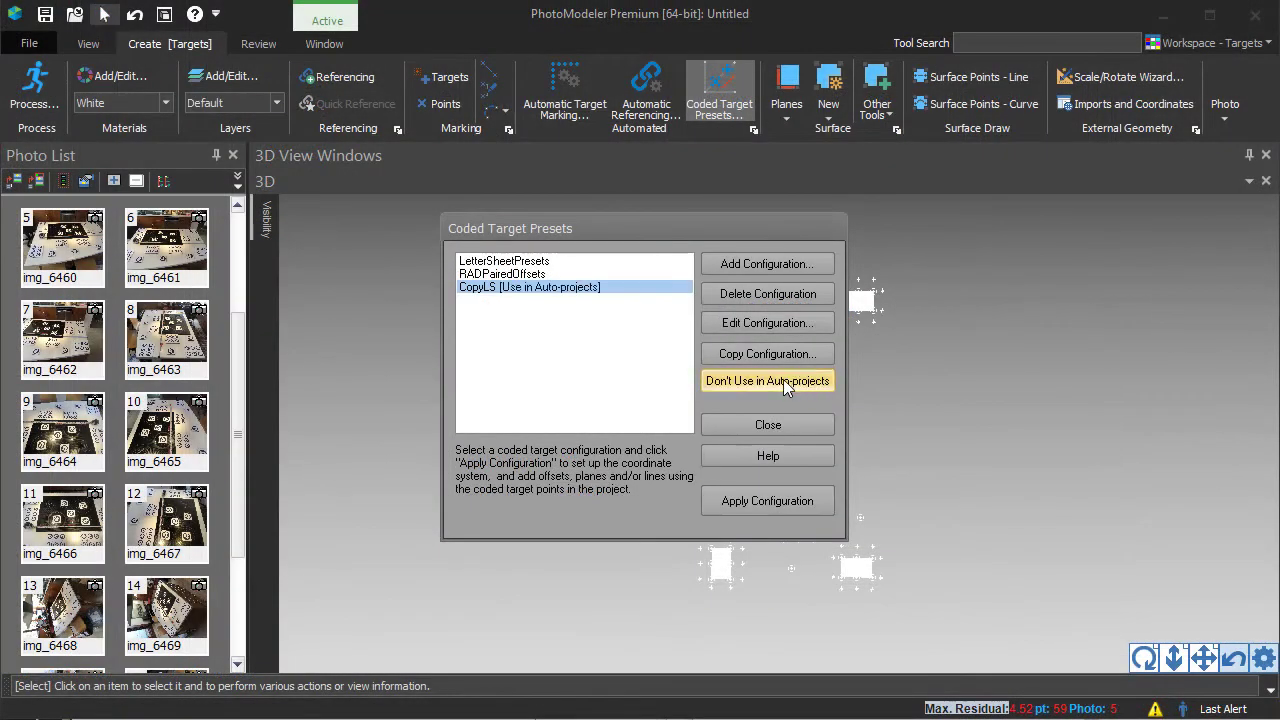
{"action": "left_click", "coordinate": [768, 425]}
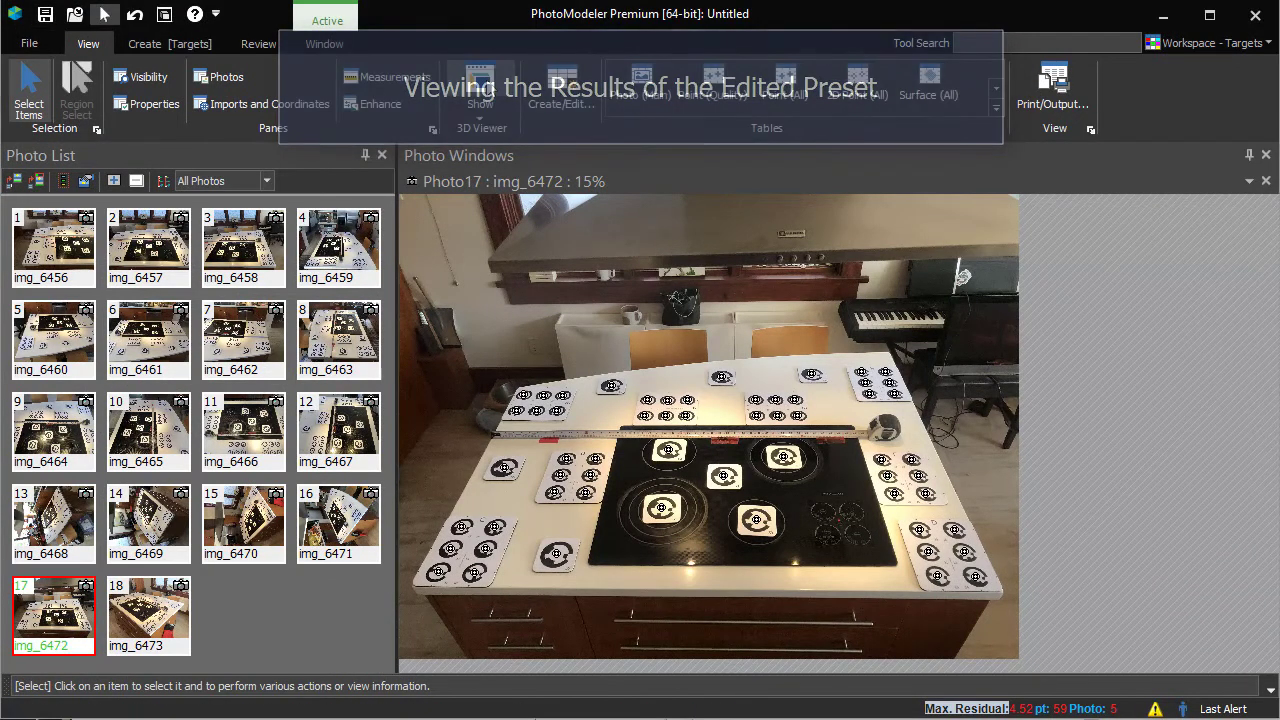
Show the 3D viewer beside photo img_6472, select the new cooktop plane, and orbit to inspect it
{"action": "left_click", "coordinate": [486, 85]}
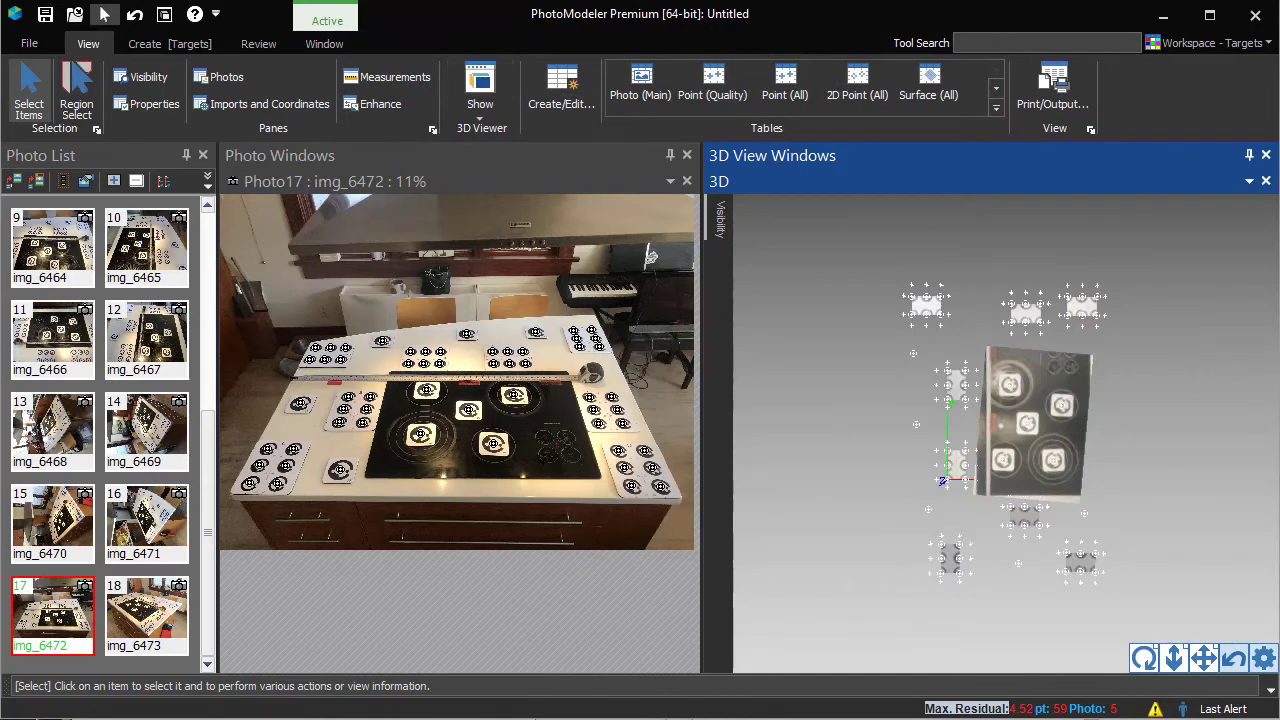
{"action": "left_click", "coordinate": [1080, 395]}
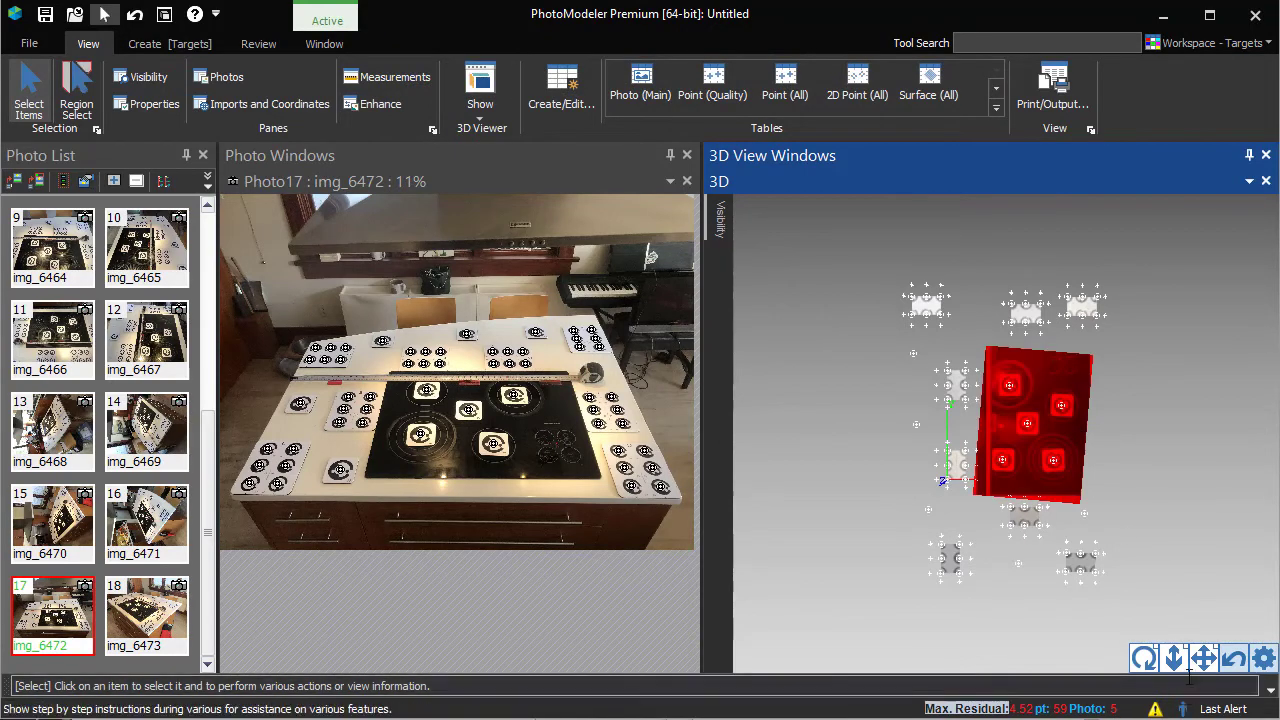
{"action": "left_click", "coordinate": [1143, 657]}
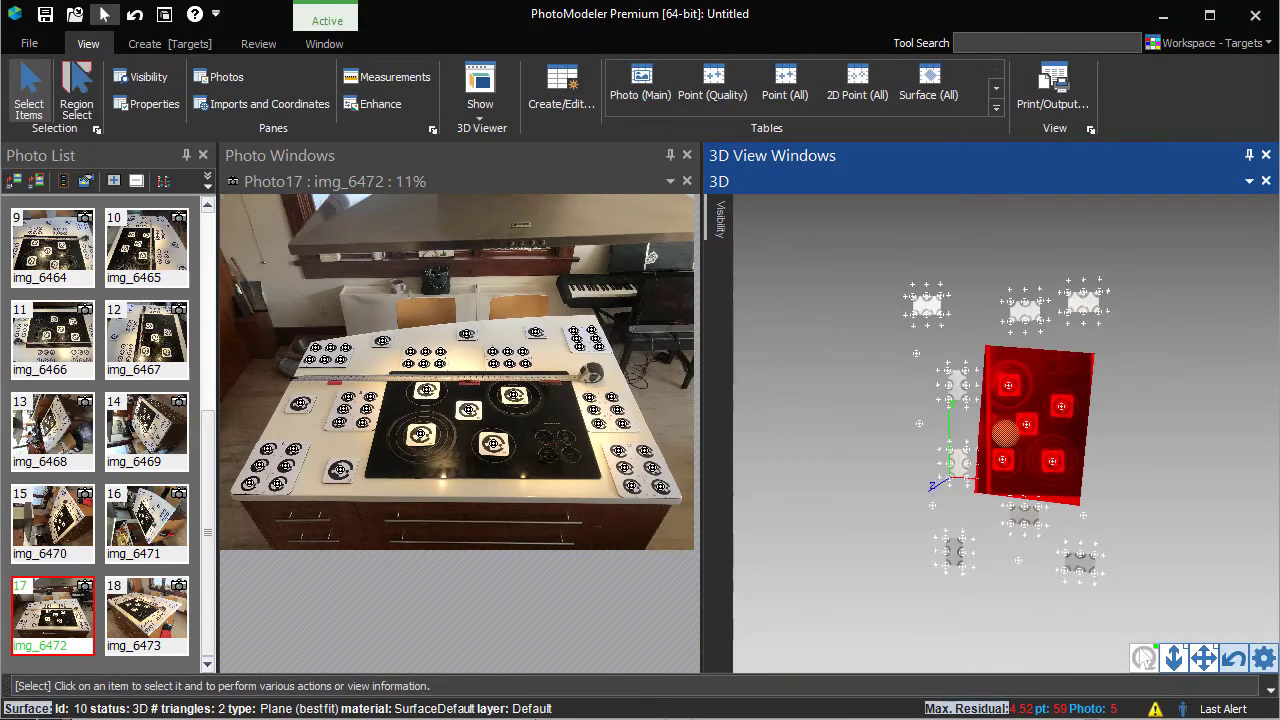